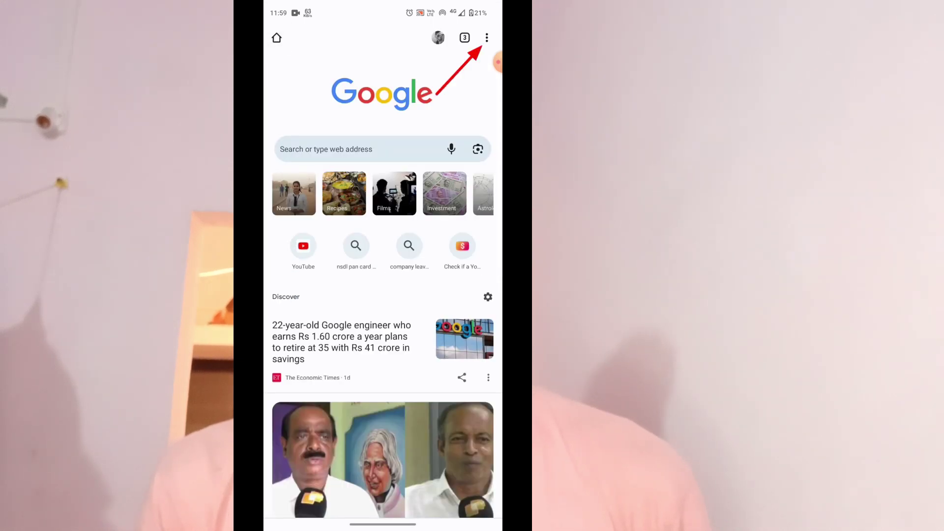
Step: Open Chrome's three-dot main menu from the New Tab page
{"action": "left_click", "coordinate": [487, 38]}
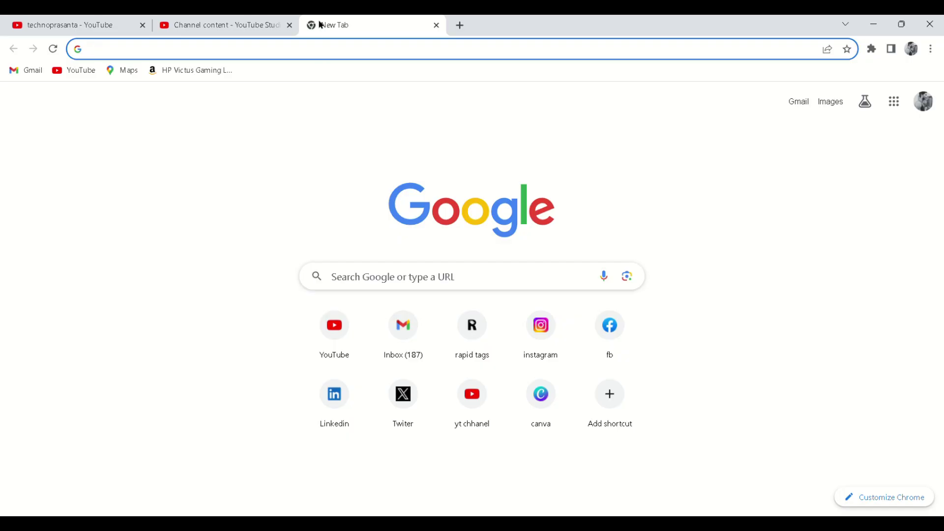
Step: Search Google for 'e pauti' using the 'epauti' suggestion
{"action": "left_click", "coordinate": [306, 59]}
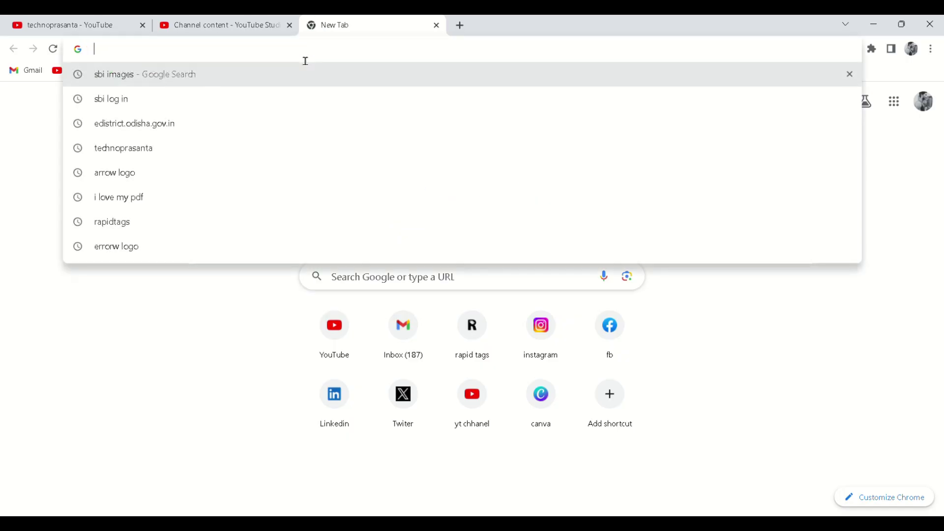
{"action": "type", "text": "epauti"}
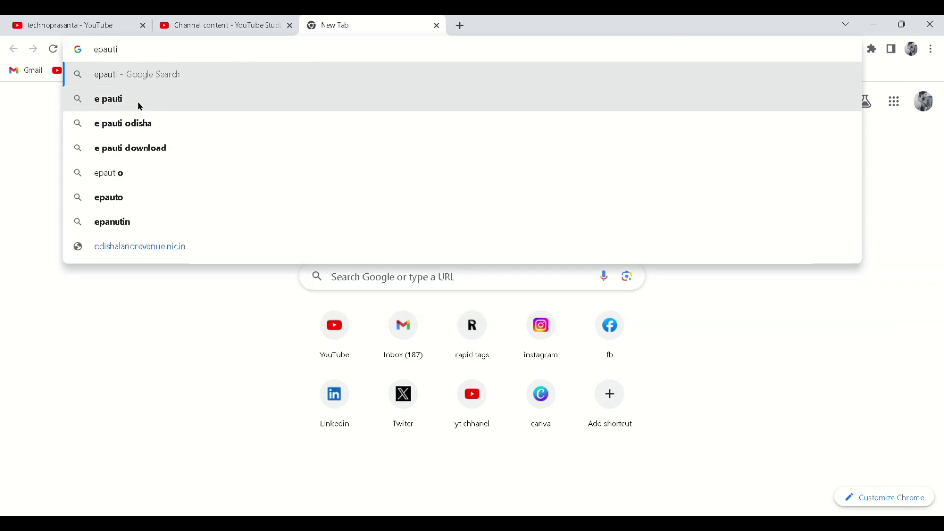
{"action": "left_click", "coordinate": [136, 102]}
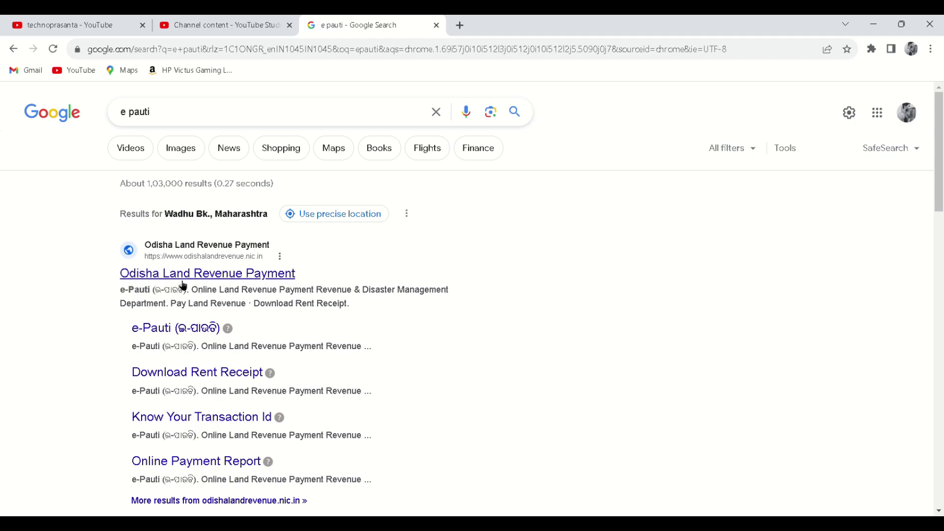
Step: Open the Odisha Land Revenue Payment site's Pay Land Revenue form and pick financial year 2023-24
{"action": "left_click", "coordinate": [251, 278]}
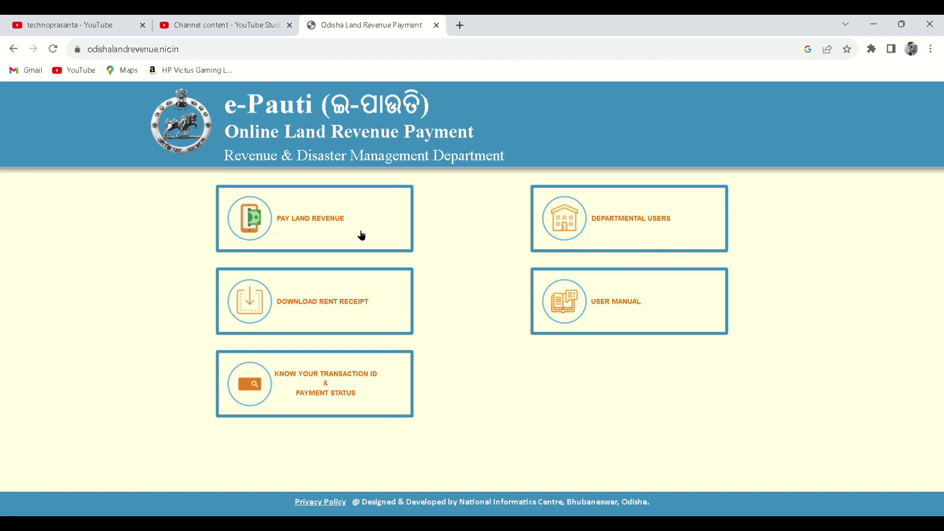
{"action": "left_click", "coordinate": [310, 219]}
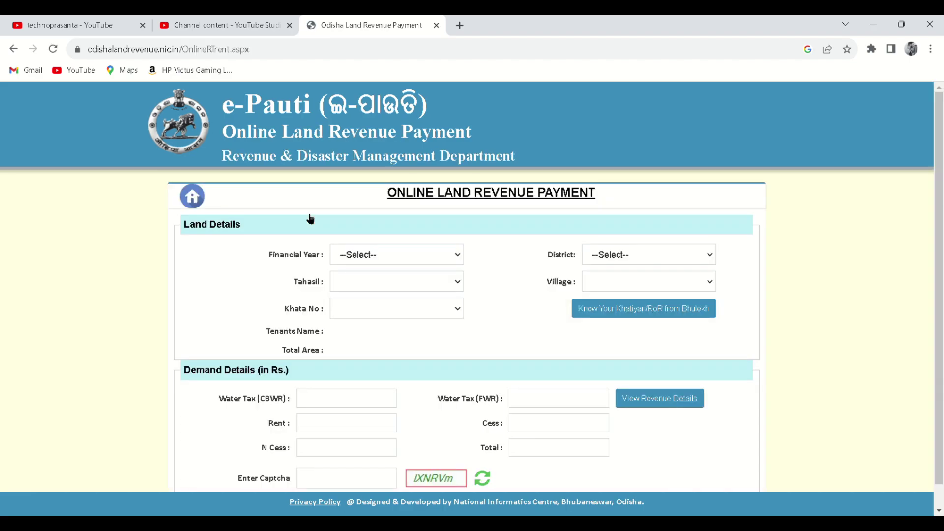
{"action": "left_click", "coordinate": [397, 255]}
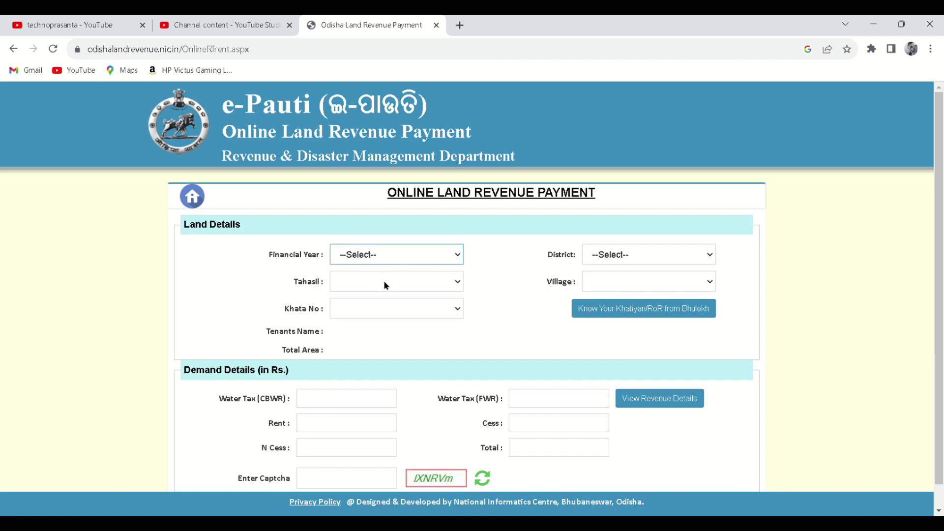
Step: Choose the district, tahasil and village of the land
{"action": "left_click", "coordinate": [621, 253]}
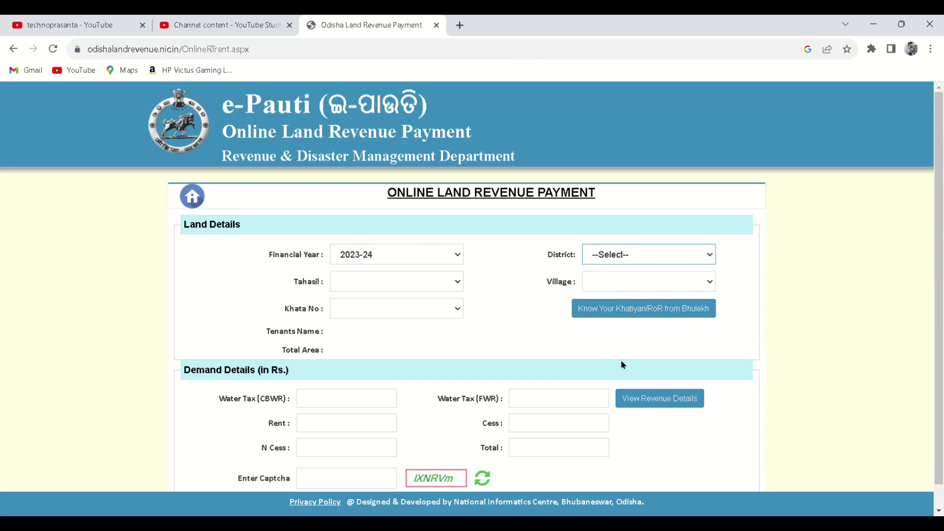
{"action": "key", "text": "Down"}
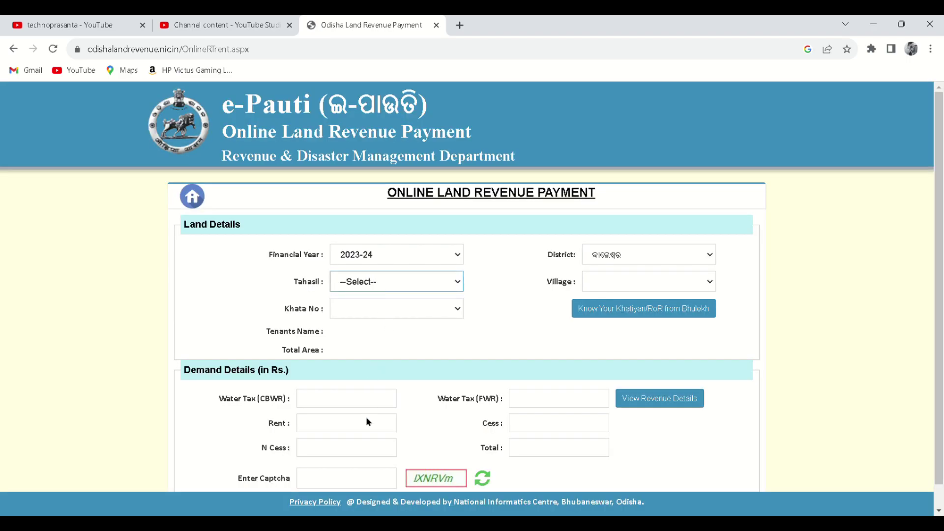
{"action": "key", "text": "Down"}
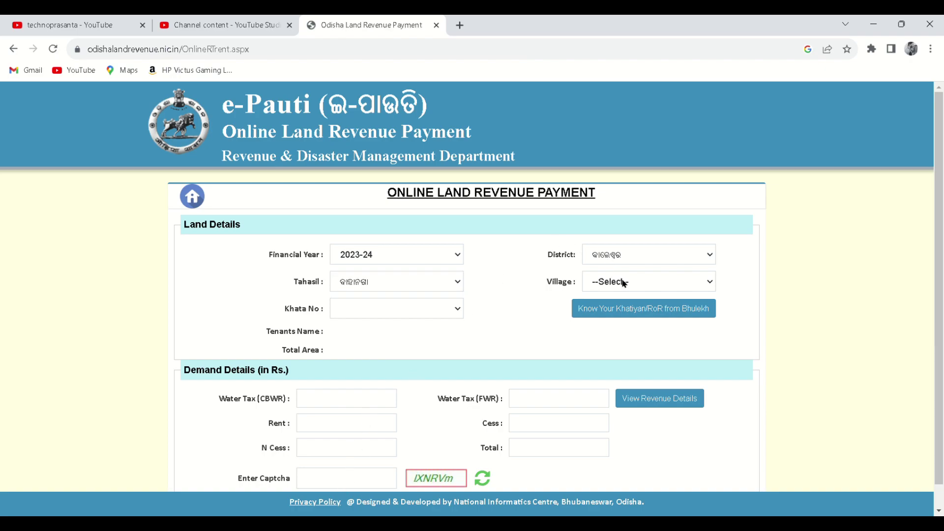
{"action": "left_click", "coordinate": [642, 281]}
{"action": "key", "text": "Down"}
{"action": "left_click", "coordinate": [413, 301]}
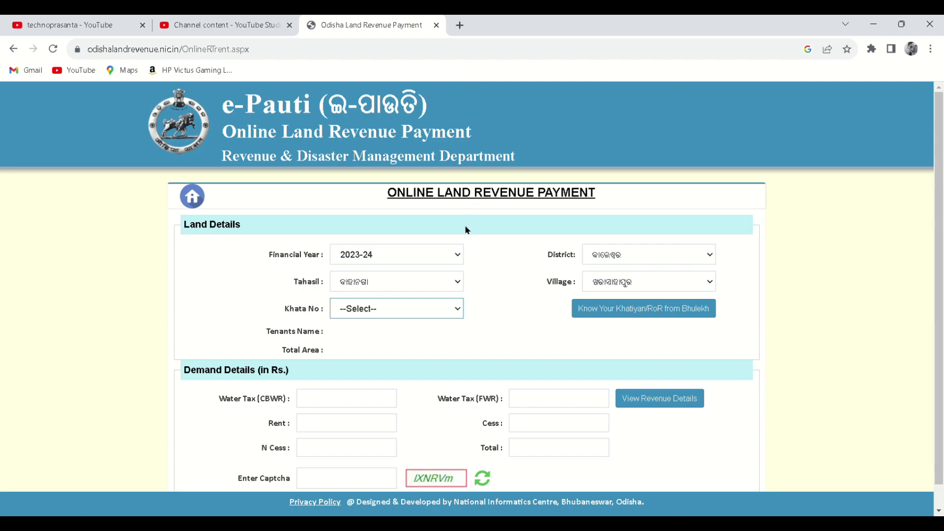
Step: Select the khata number showing Rs 19.00 due, enter the captcha, and proceed
{"action": "left_click", "coordinate": [403, 163]}
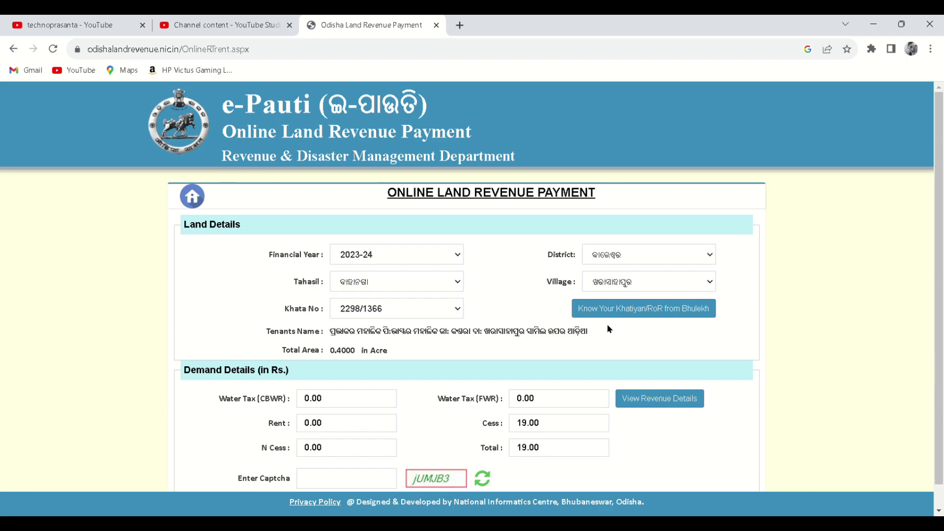
{"action": "scroll", "coordinate": [433, 344], "scroll_direction": "down", "scroll_amount": 1}
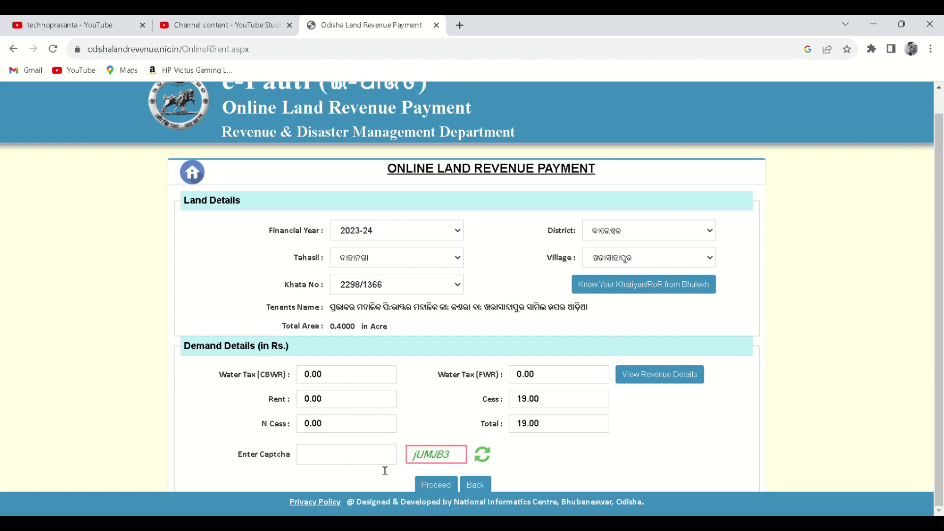
{"action": "left_click", "coordinate": [360, 464]}
{"action": "type", "text": "jUMJB3"}
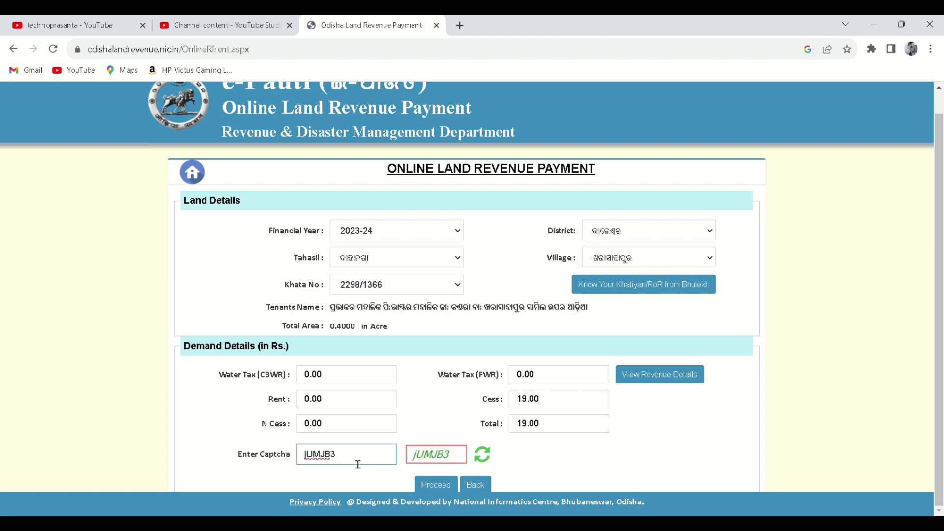
{"action": "left_click", "coordinate": [444, 486]}
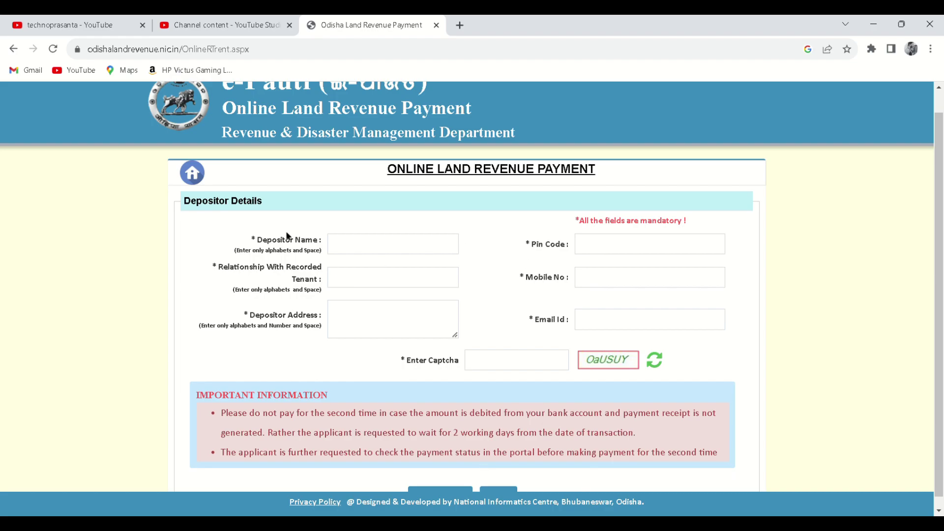
Step: Enter the depositor's full name and relationship 'SON OF SON' to the recorded tenant
{"action": "left_click", "coordinate": [389, 255]}
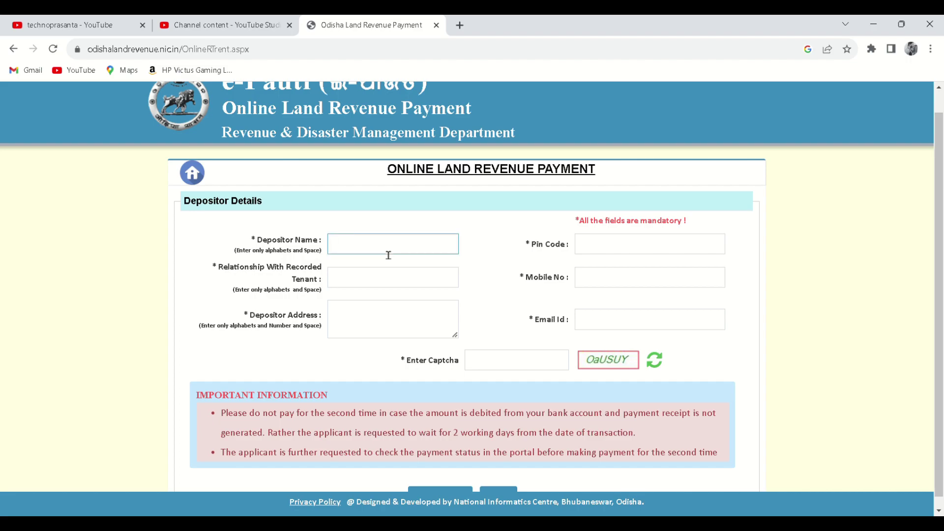
{"action": "left_click", "coordinate": [362, 288]}
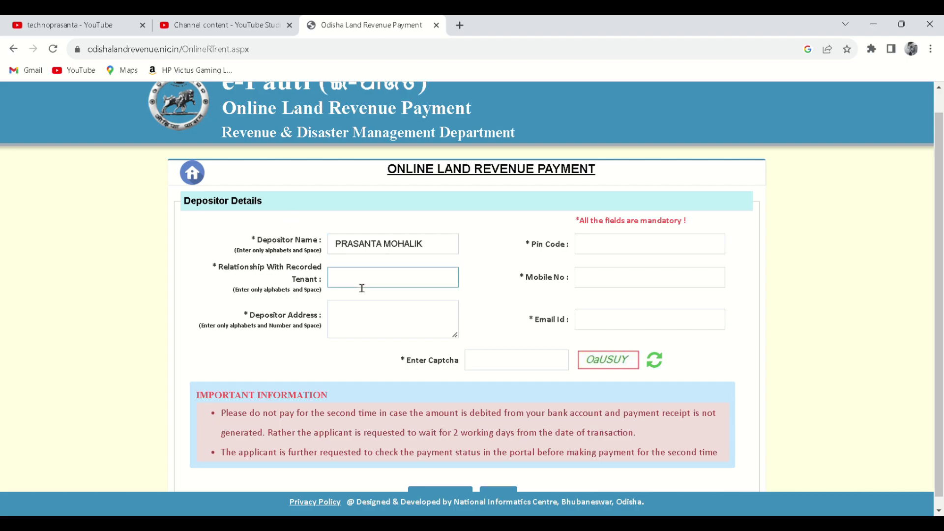
{"action": "type", "text": "SON OF SON"}
Step: Fill in the depositor's pin code and mobile number
{"action": "left_click", "coordinate": [622, 255]}
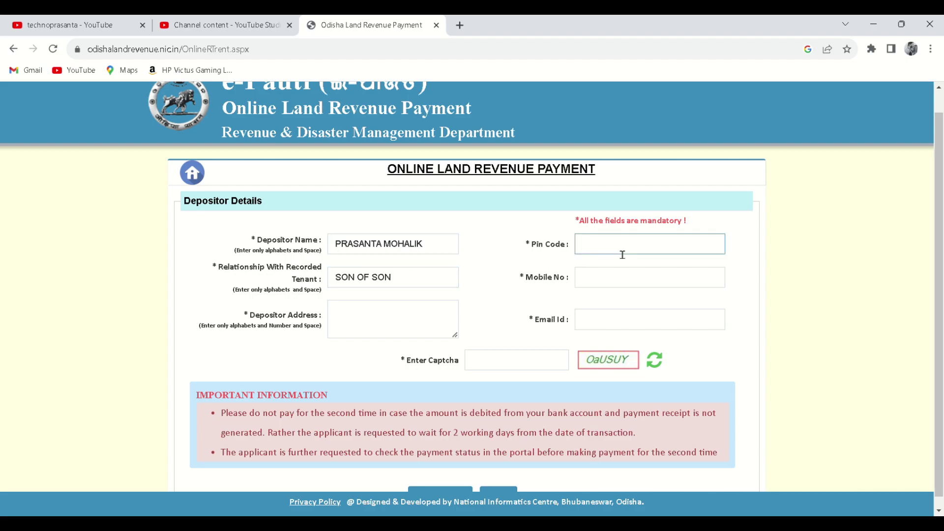
{"action": "type", "text": "756051"}
{"action": "left_click", "coordinate": [592, 286]}
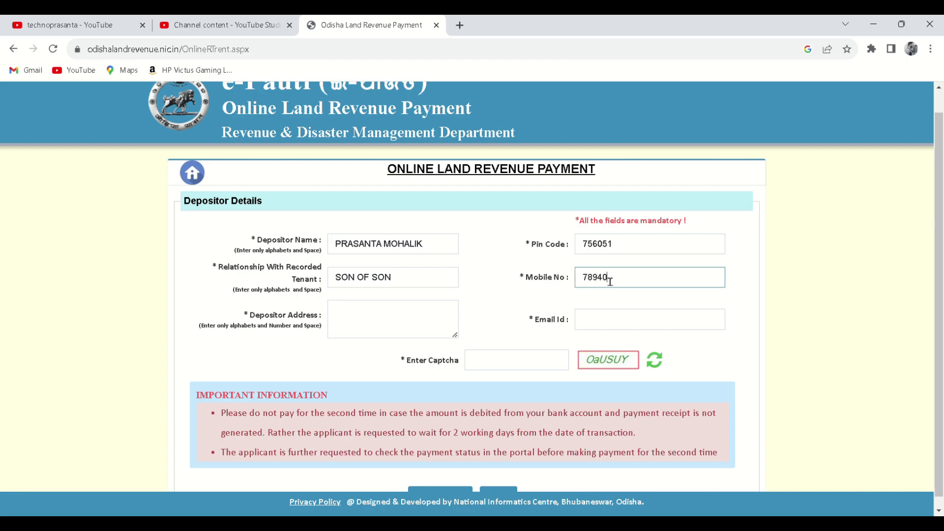
Step: Enter the depositor's address and autofill the e-mail field
{"action": "left_click", "coordinate": [436, 337]}
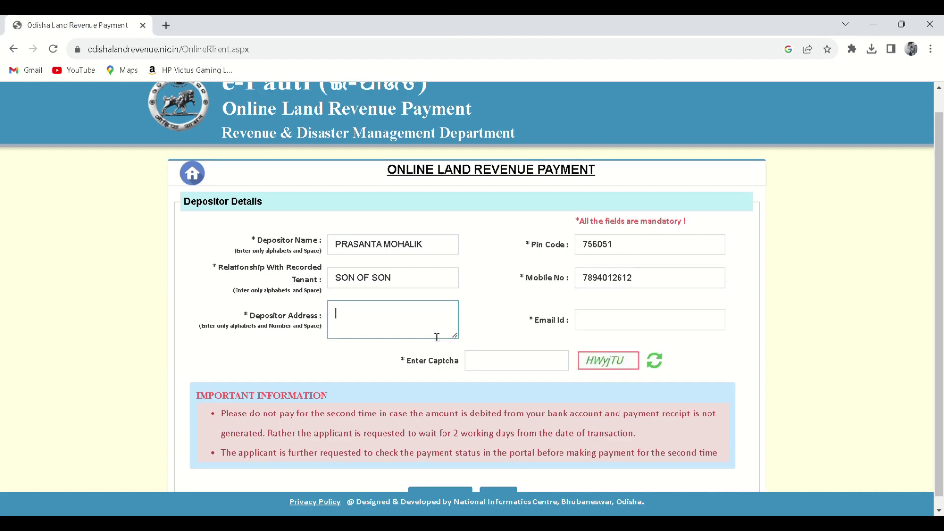
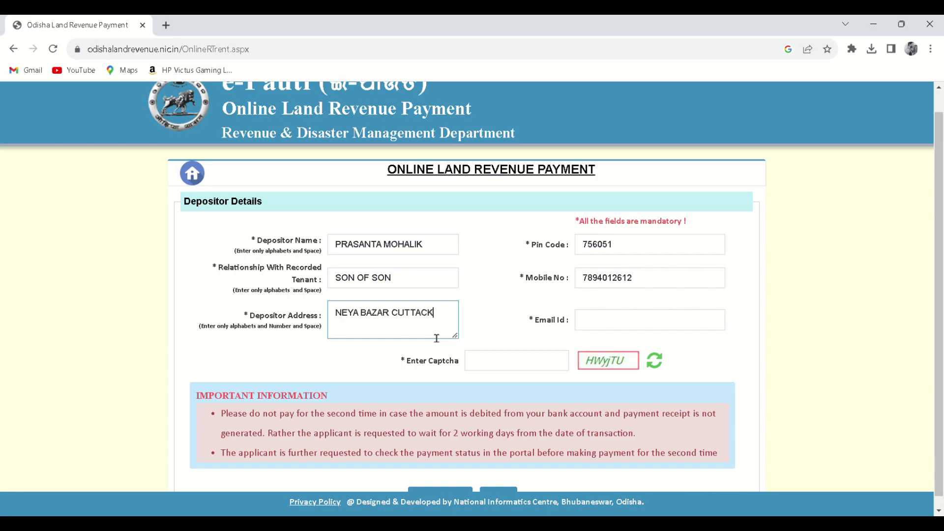
{"action": "left_click", "coordinate": [617, 326]}
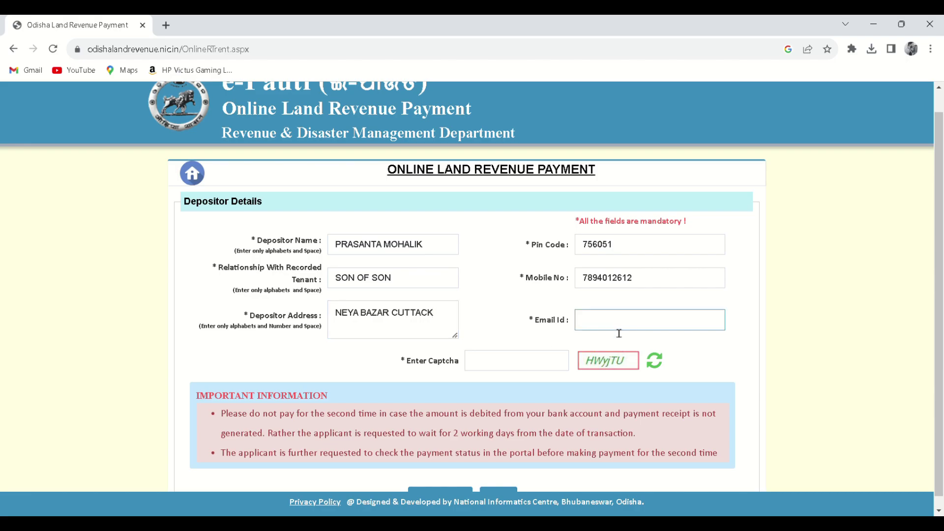
{"action": "left_click", "coordinate": [669, 344]}
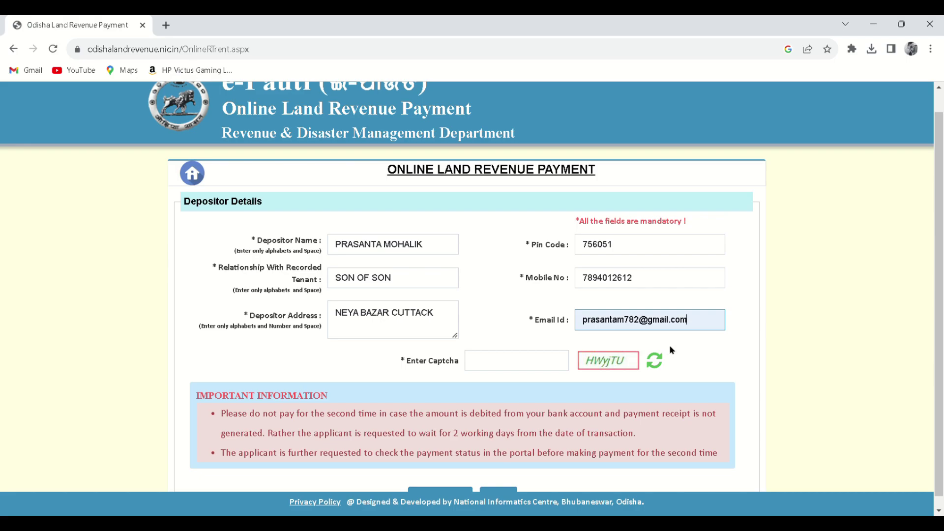
Step: Enter the captcha, submit the details for payment, and accept the ledger amount
{"action": "left_click", "coordinate": [529, 370]}
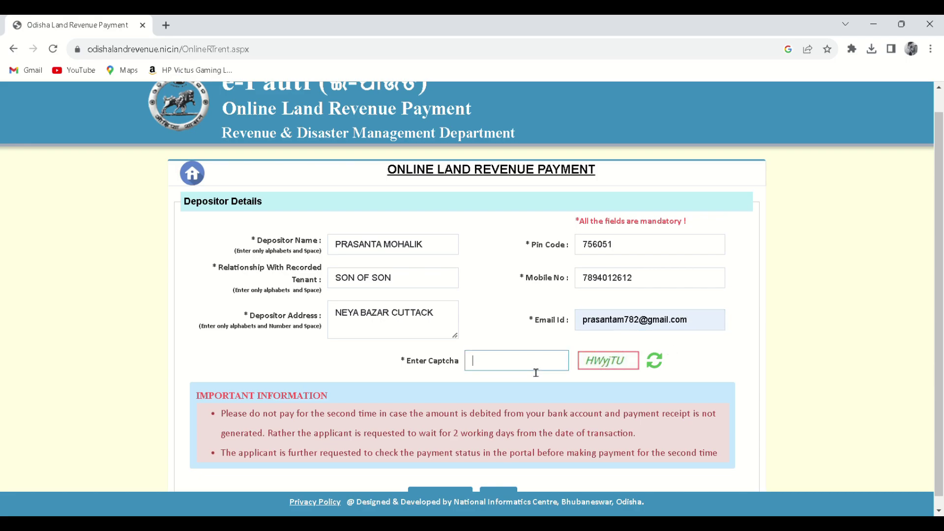
{"action": "type", "text": "HWyjTU"}
{"action": "scroll", "coordinate": [541, 394], "scroll_direction": "down", "scroll_amount": 1}
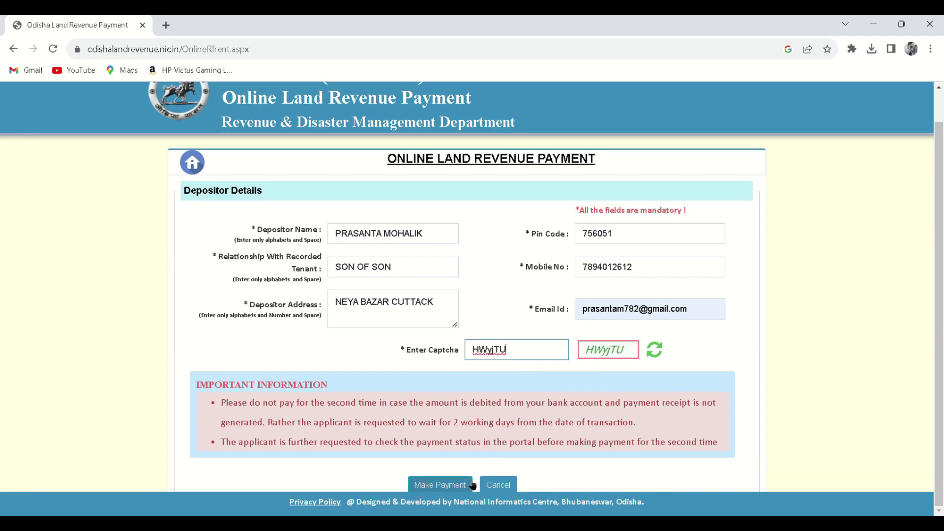
{"action": "left_click", "coordinate": [452, 487]}
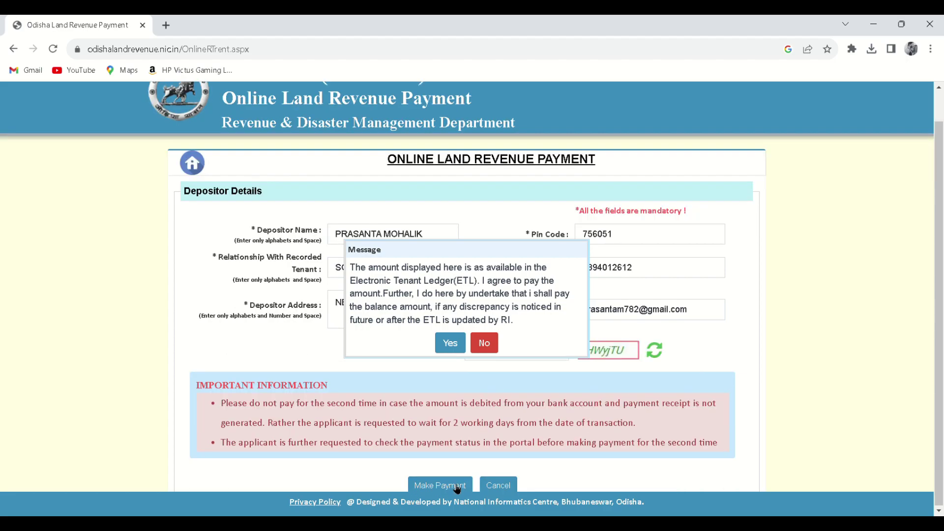
{"action": "left_click", "coordinate": [453, 350]}
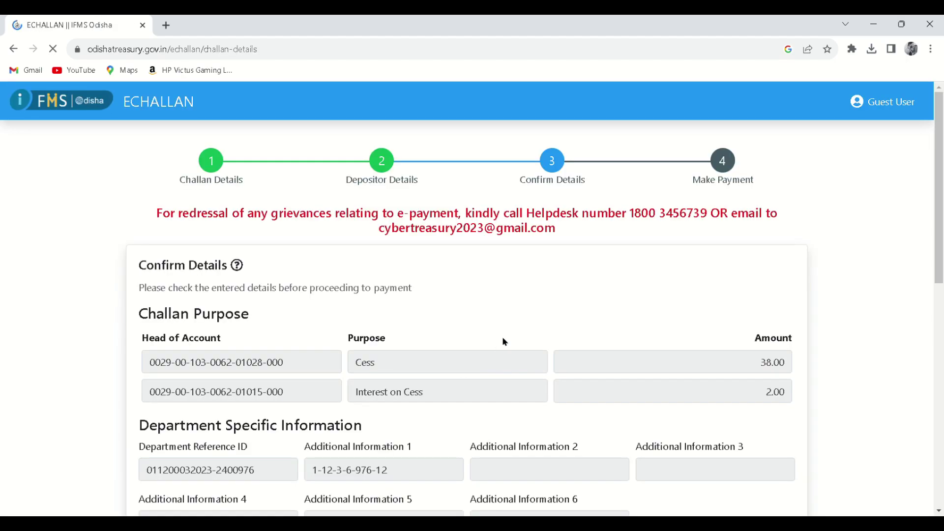
Step: Confirm the eChallan details and continue to payment via SBI net banking
{"action": "scroll", "coordinate": [487, 332], "scroll_direction": "down", "scroll_amount": 10}
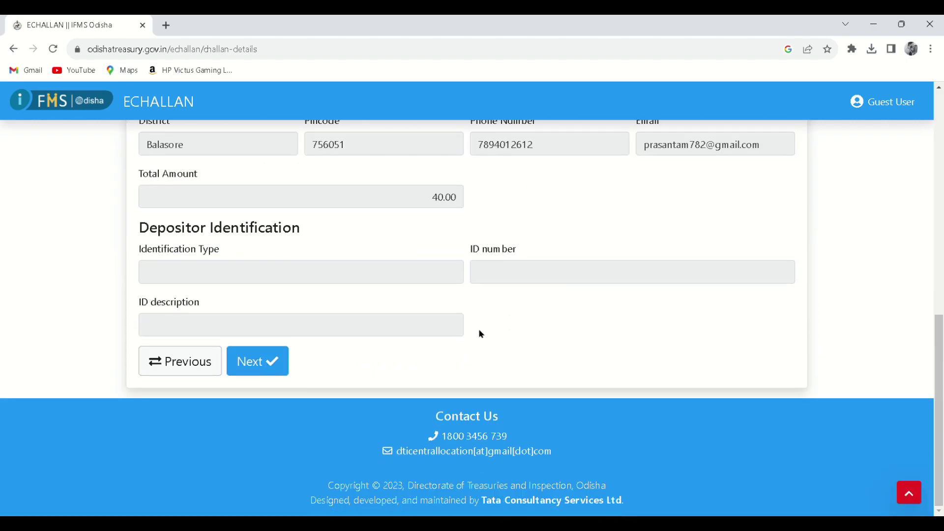
{"action": "left_click", "coordinate": [274, 365]}
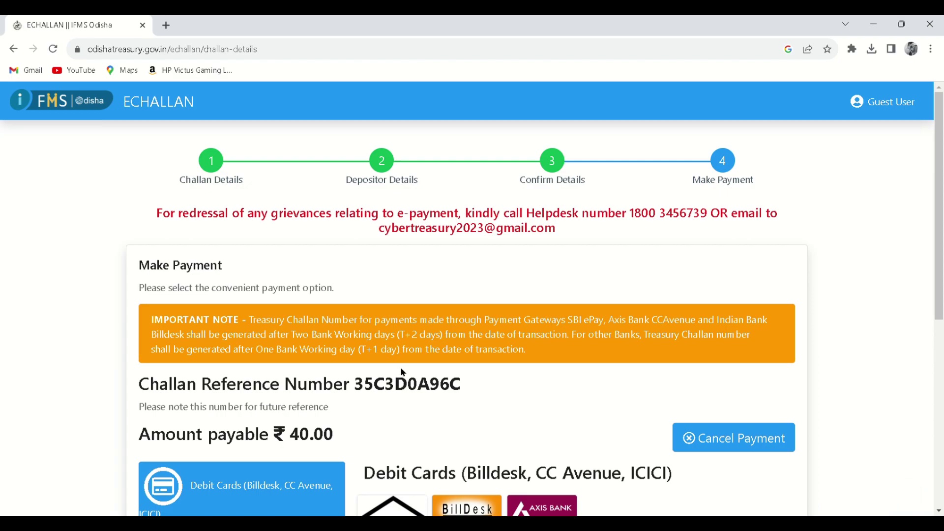
{"action": "scroll", "coordinate": [401, 367], "scroll_direction": "down", "scroll_amount": 3}
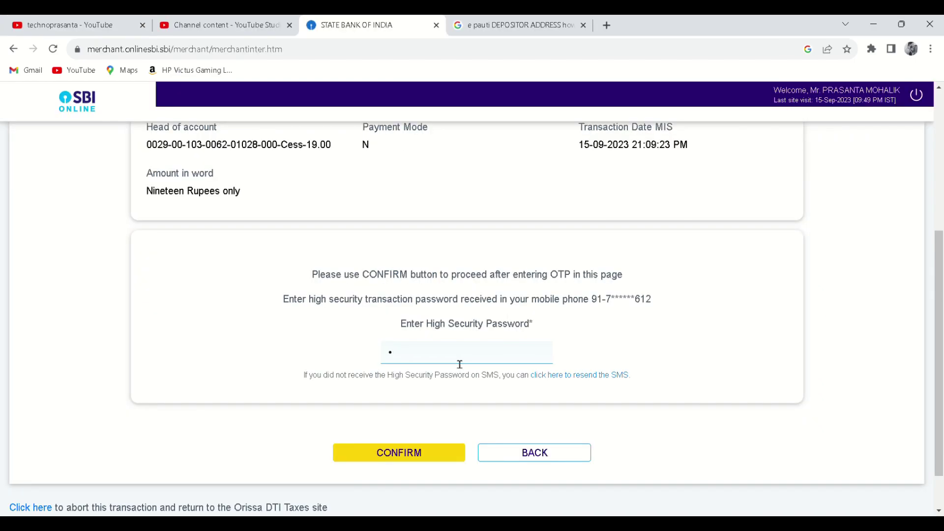
{"action": "key", "text": "BackSpace"}
Step: Enter the SMS high security password and confirm the INR 19.00 payment
{"action": "type", "text": "1234"}
{"action": "type", "text": "56"}
{"action": "left_click", "coordinate": [432, 452]}
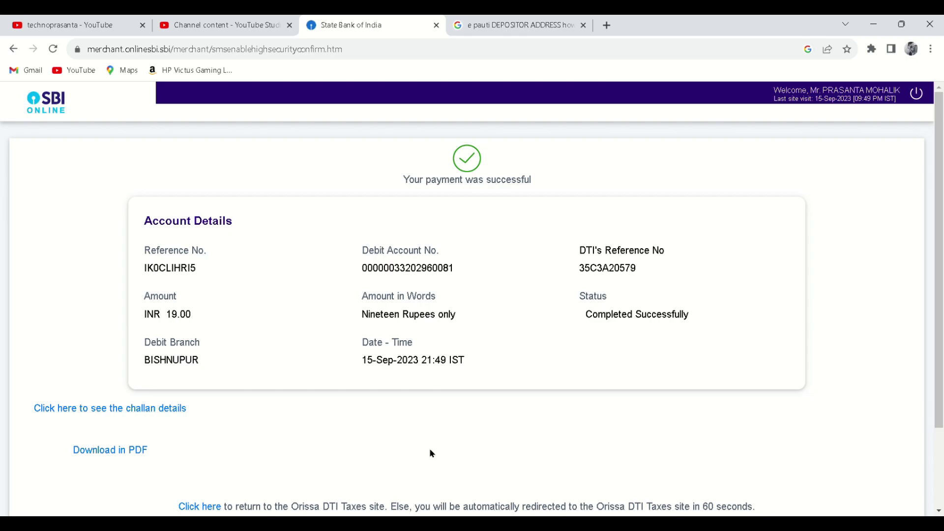
{"action": "scroll", "coordinate": [430, 450], "scroll_direction": "down", "scroll_amount": 2}
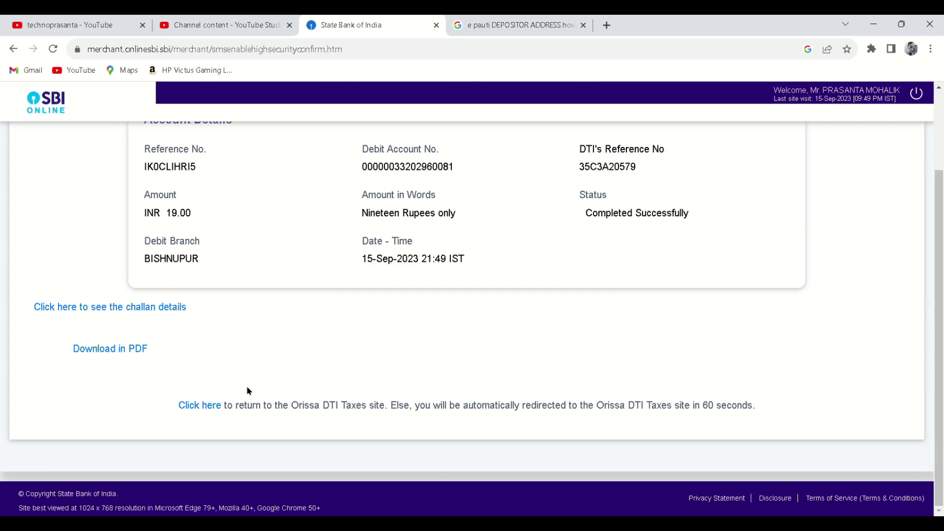
{"action": "scroll", "coordinate": [247, 386], "scroll_direction": "up", "scroll_amount": 2}
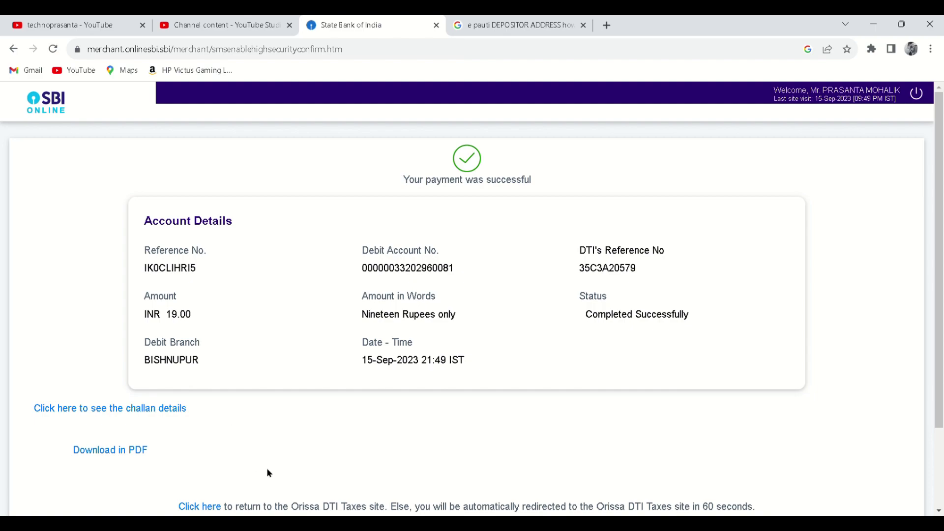
Step: Review the transaction's challan details, then return to e-Pauti's acknowledgement slip
{"action": "left_click", "coordinate": [150, 409]}
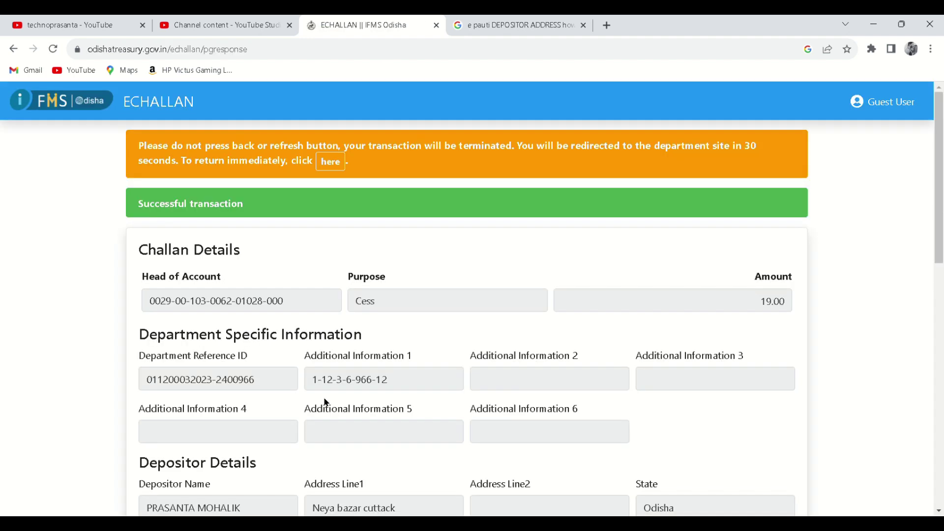
{"action": "scroll", "coordinate": [432, 287], "scroll_direction": "down", "scroll_amount": 10}
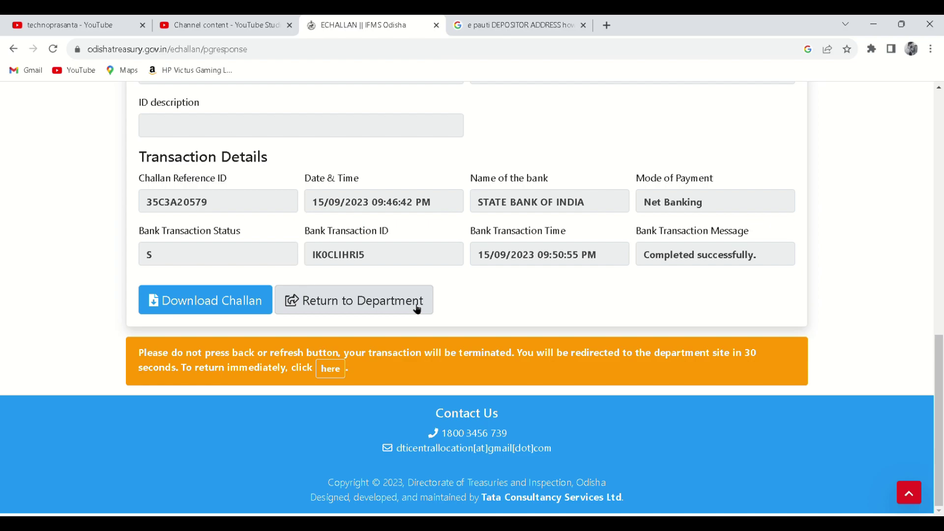
{"action": "scroll", "coordinate": [436, 312], "scroll_direction": "up", "scroll_amount": 7}
{"action": "scroll", "coordinate": [444, 318], "scroll_direction": "up", "scroll_amount": 2}
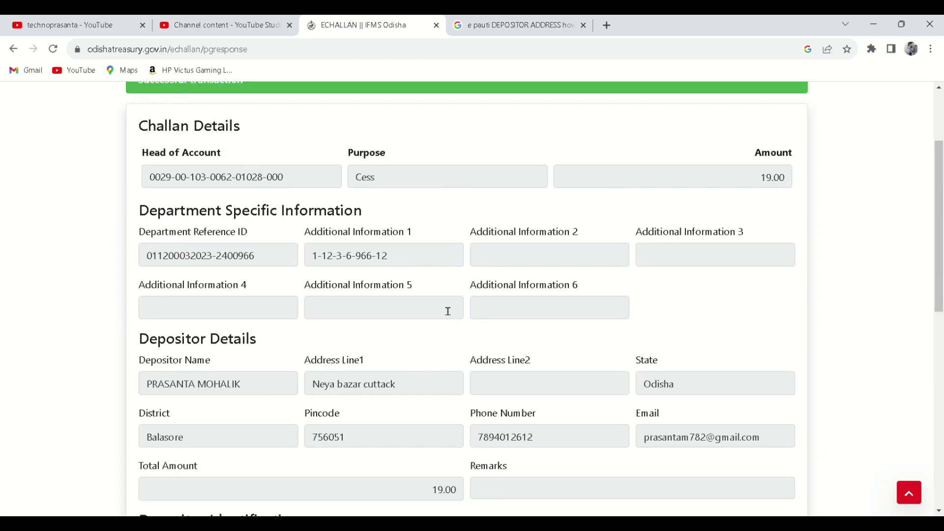
{"action": "scroll", "coordinate": [443, 310], "scroll_direction": "up", "scroll_amount": 2}
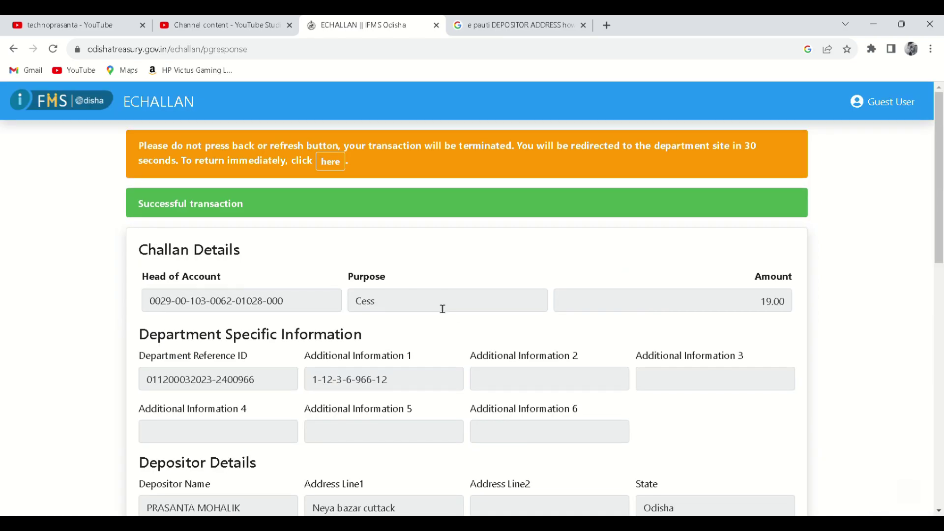
{"action": "left_click", "coordinate": [337, 169]}
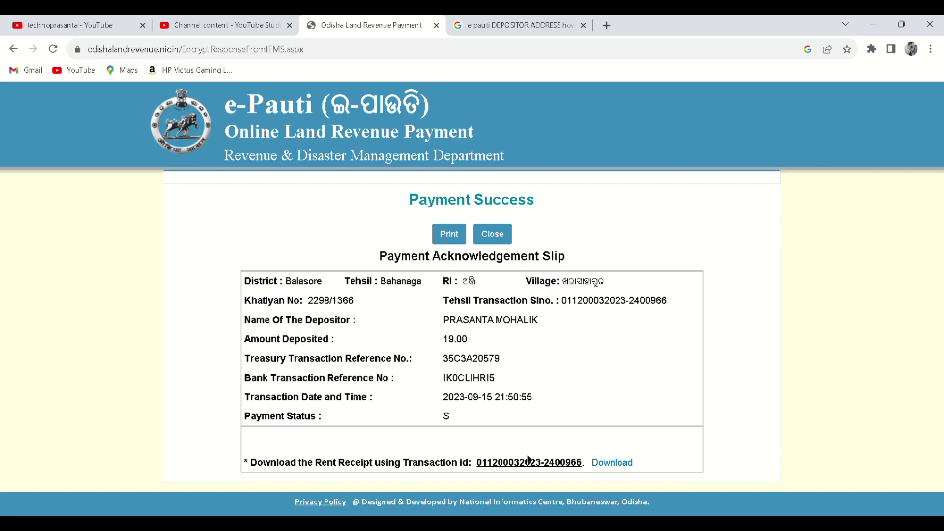
Step: Download the rent receipt ePautiReceipt.pdf and close the Payment Success slip
{"action": "left_click", "coordinate": [615, 462]}
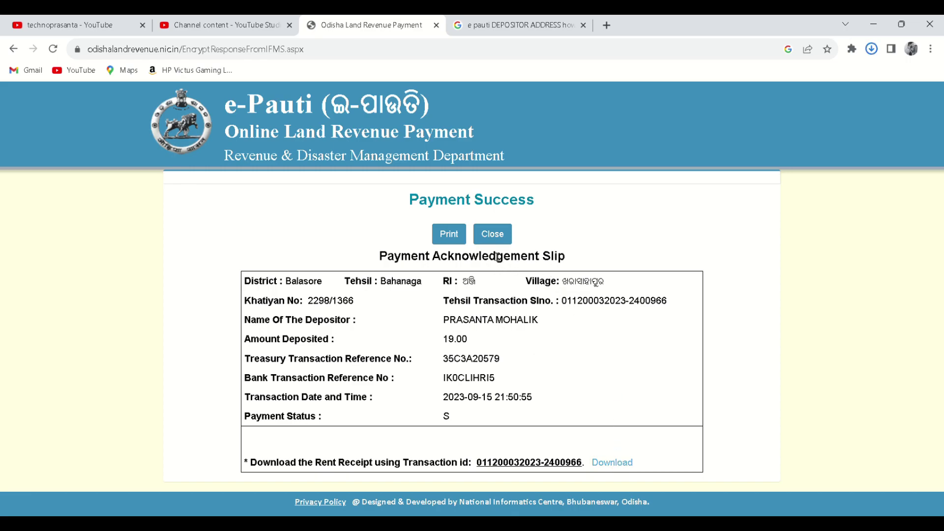
{"action": "left_click", "coordinate": [492, 234]}
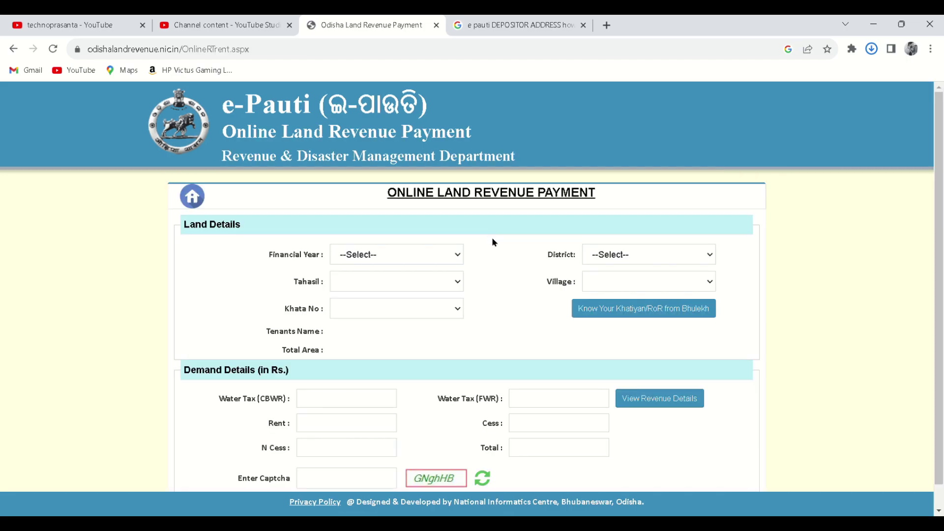
{"action": "scroll", "coordinate": [489, 317], "scroll_direction": "down", "scroll_amount": 1}
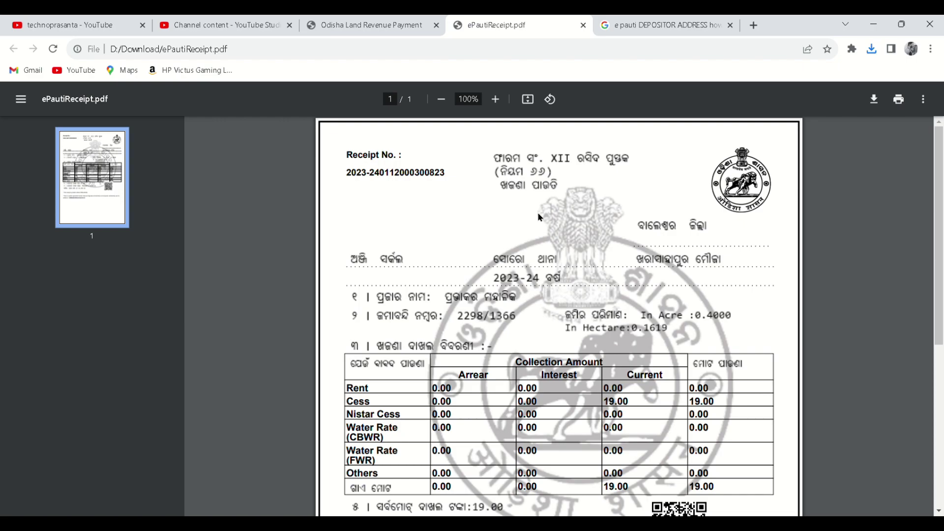
Step: Scroll through ePautiReceipt.pdf to check the 19.00 total deposited, dated 2023-09-15
{"action": "scroll", "coordinate": [539, 217], "scroll_direction": "down", "scroll_amount": 2}
{"action": "scroll", "coordinate": [539, 217], "scroll_direction": "down", "scroll_amount": 2}
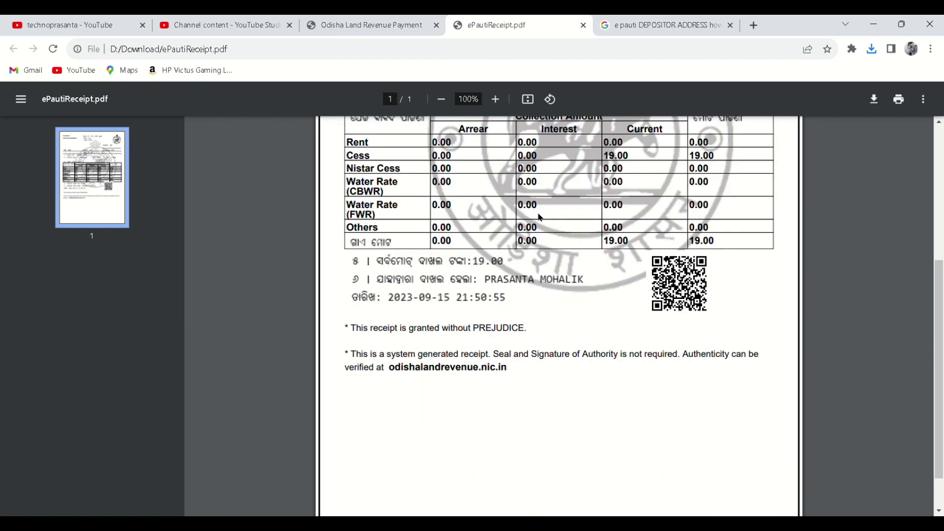
{"action": "scroll", "coordinate": [539, 217], "scroll_direction": "up", "scroll_amount": 4}
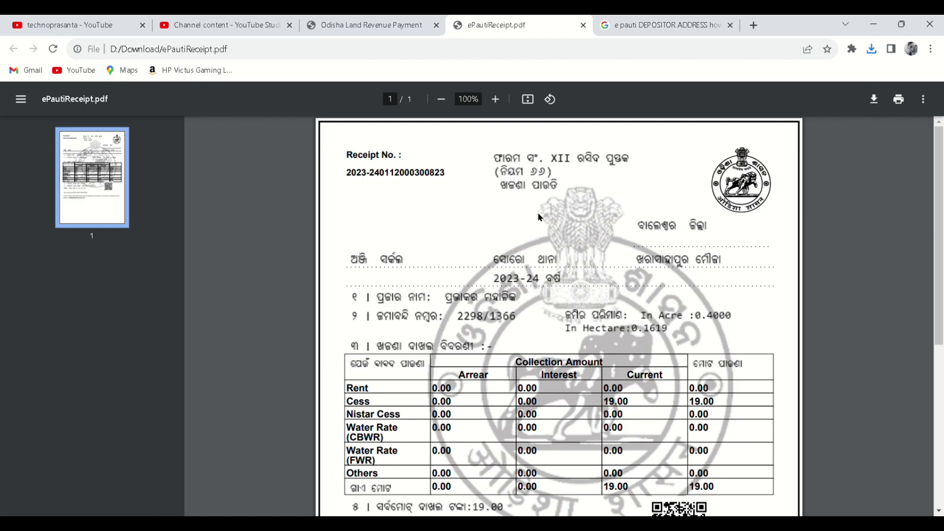
{"action": "scroll", "coordinate": [539, 217], "scroll_direction": "down", "scroll_amount": 2}
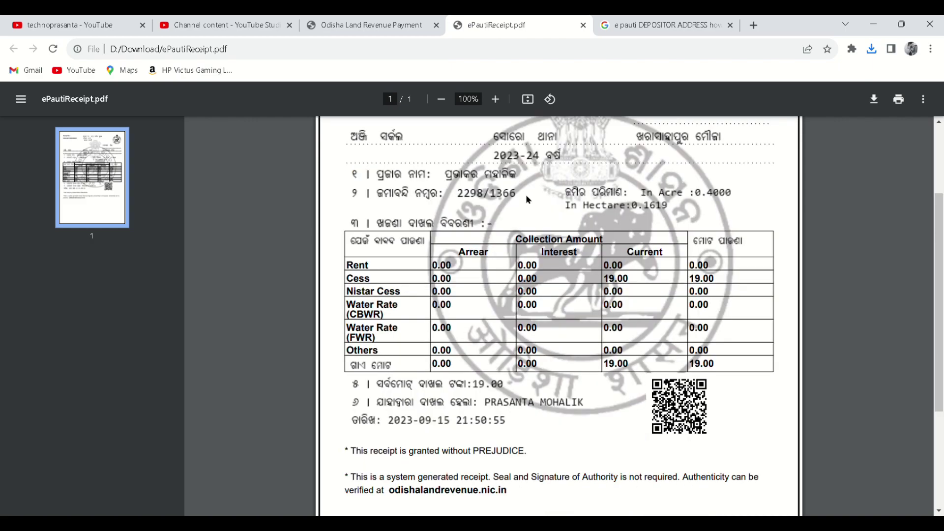